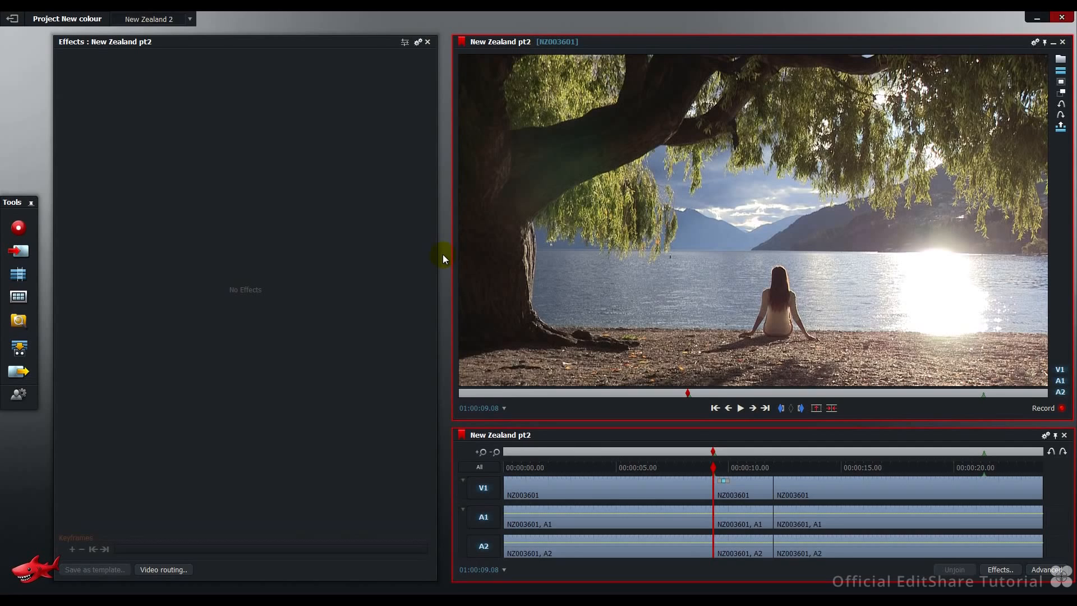
Enable the Corner Gradient and Colour Correction effects on the middle clip
left_click(415, 327)
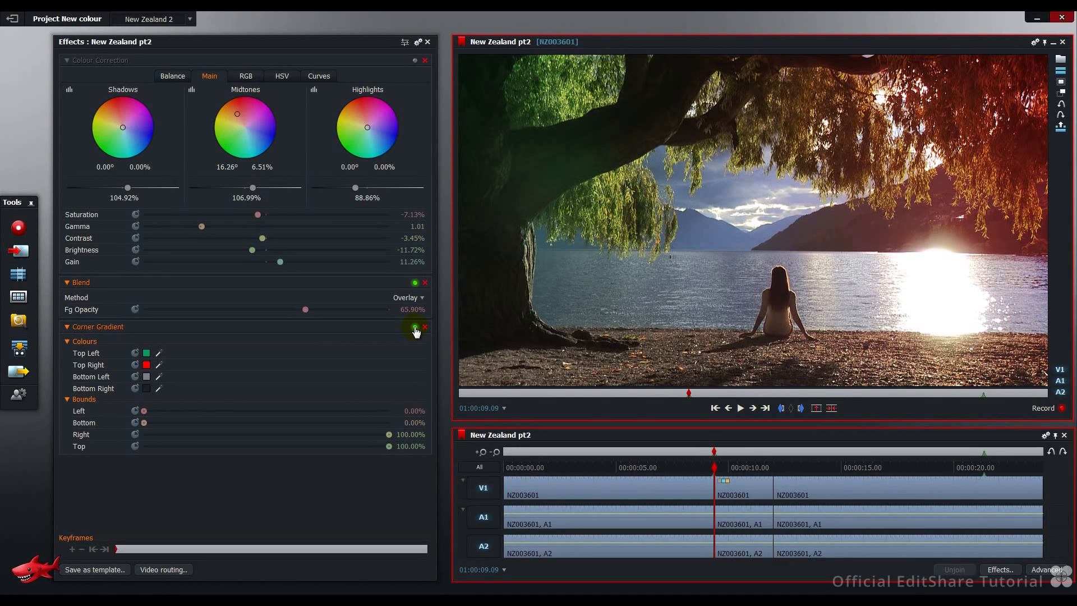
left_click(415, 62)
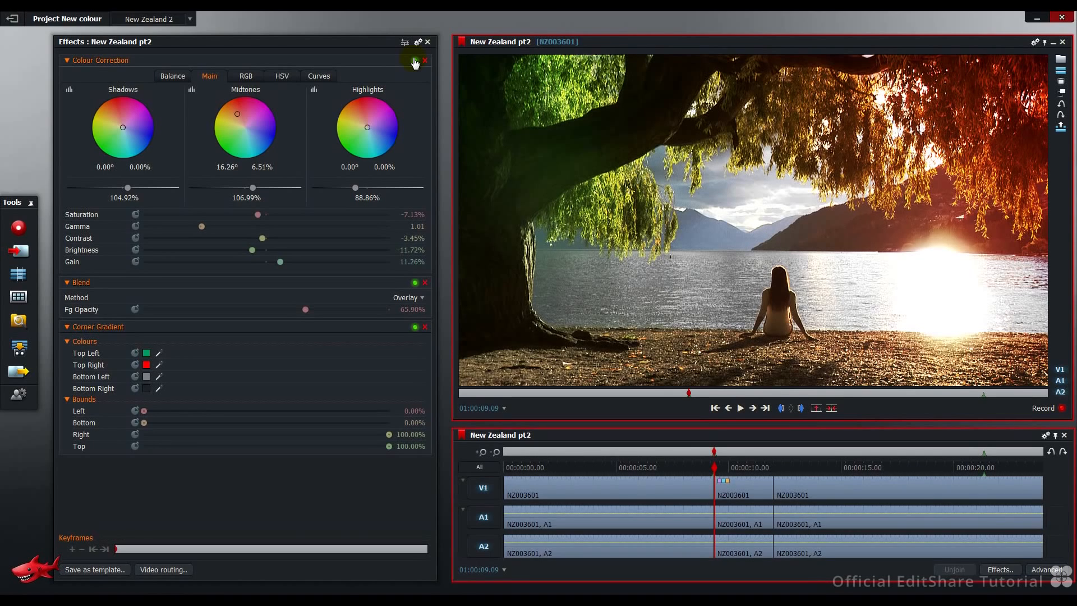
Add the CC & Corner Gradient Blend-2 colour preset to the third V1 clip and bypass its Colour Correction
left_click(879, 487)
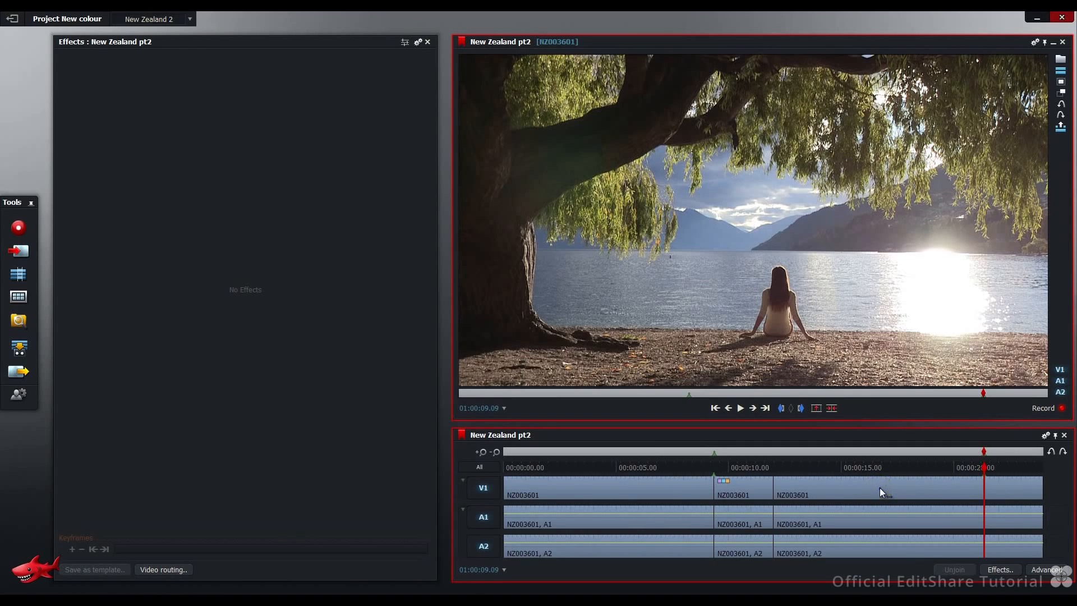
right_click(879, 487)
left_click(900, 263)
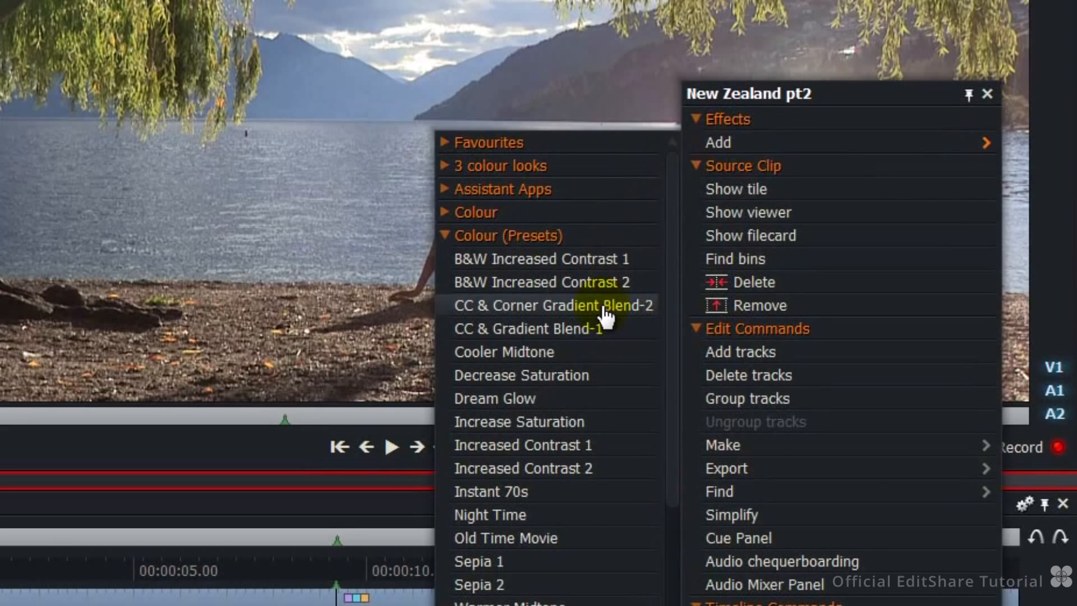
left_click(605, 308)
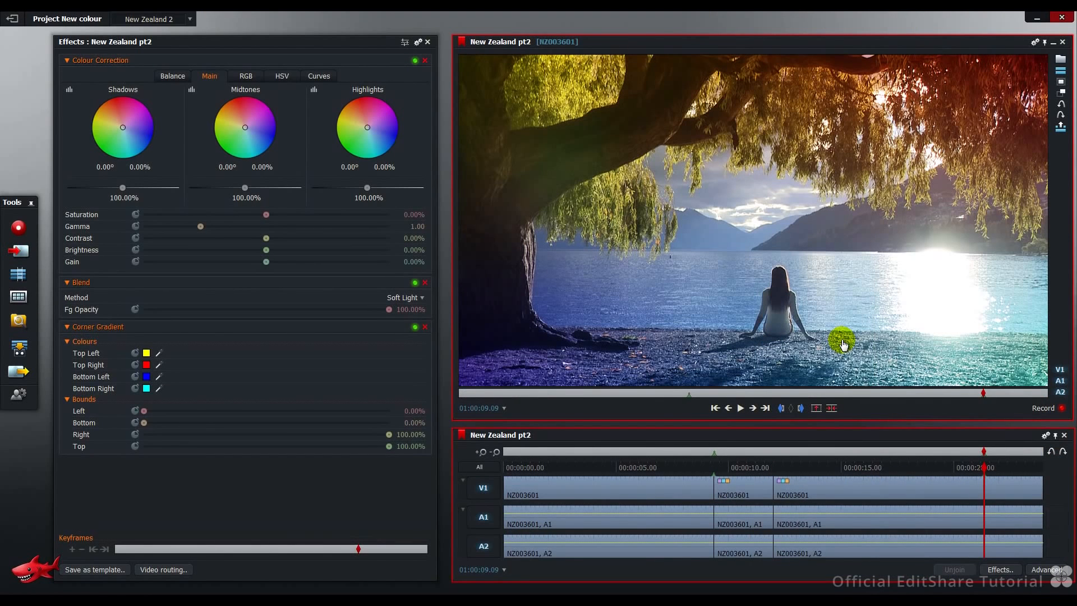
left_click(414, 62)
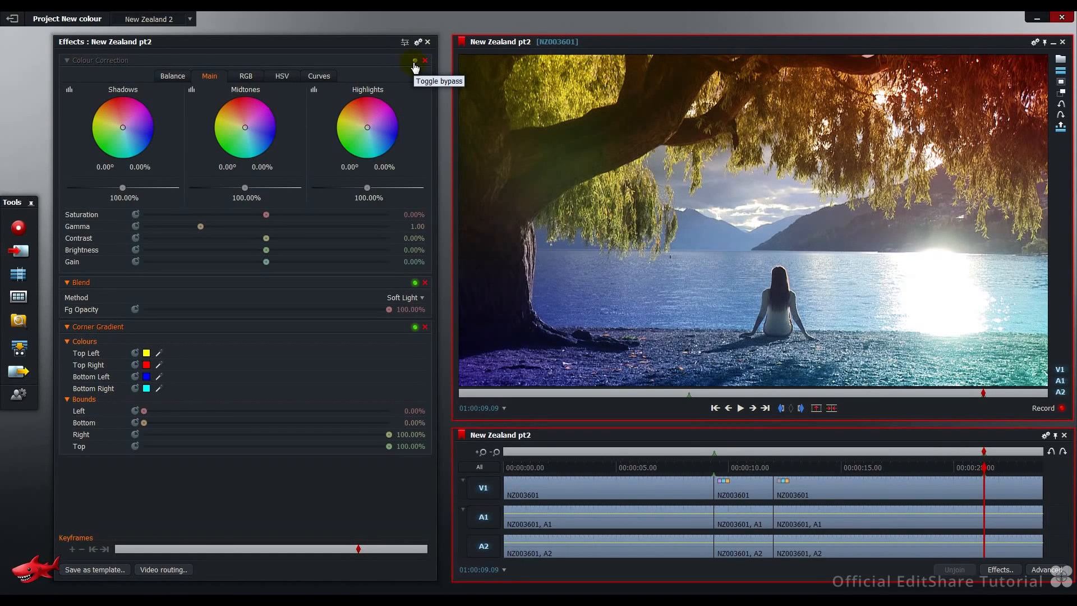
Set the Blend method to Overlay with a foreground opacity of 65.90%
left_click(409, 298)
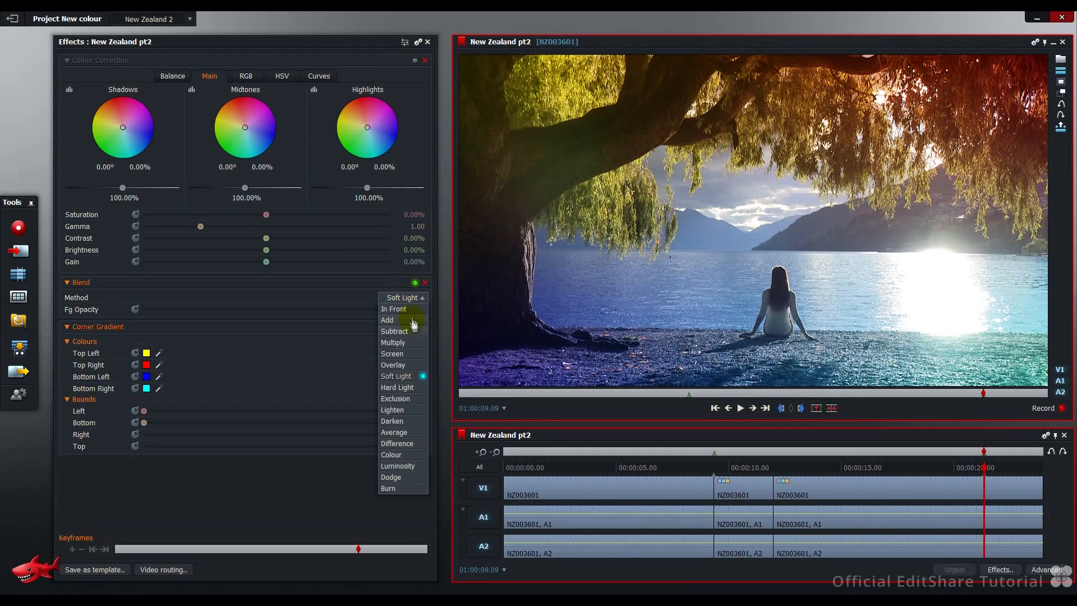
left_click(415, 365)
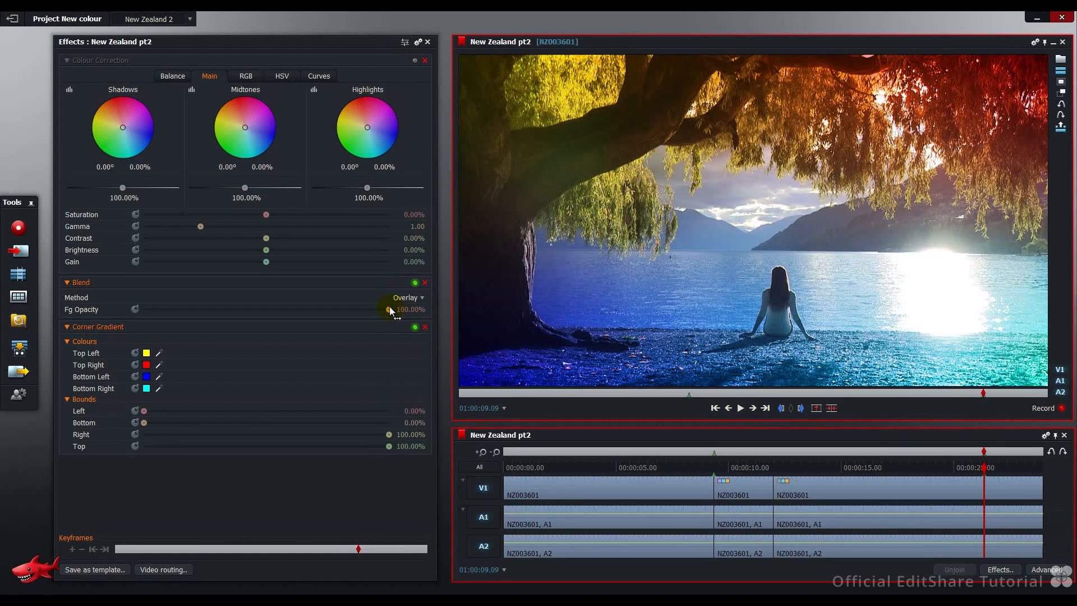
left_click_drag(339, 312, 321, 312)
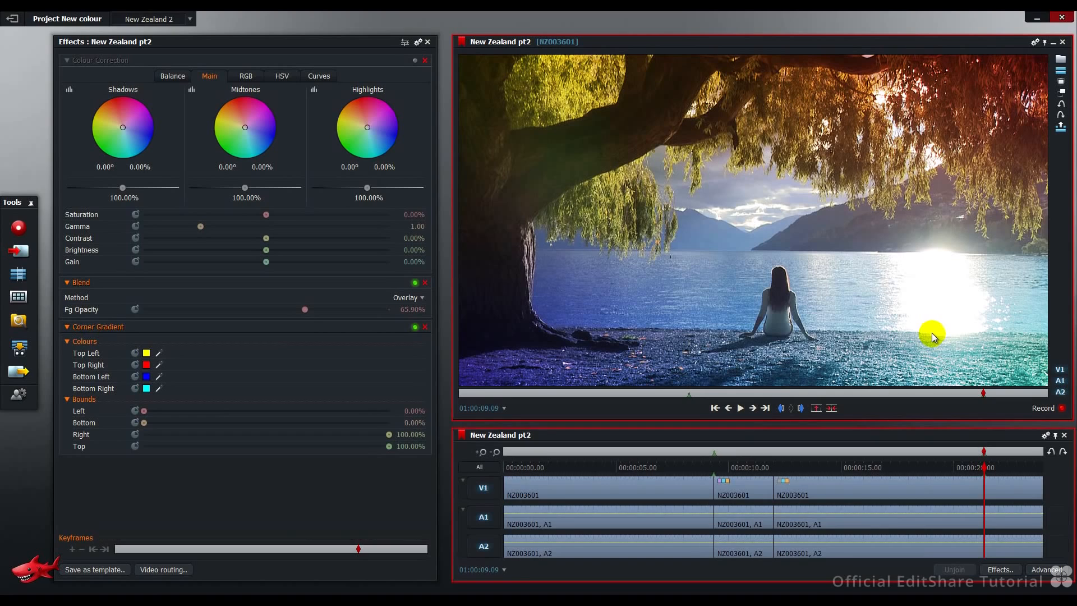
Set the Bottom Left corner gradient colour to alpha 0 and HSV value 0%
mouse_move(149, 382)
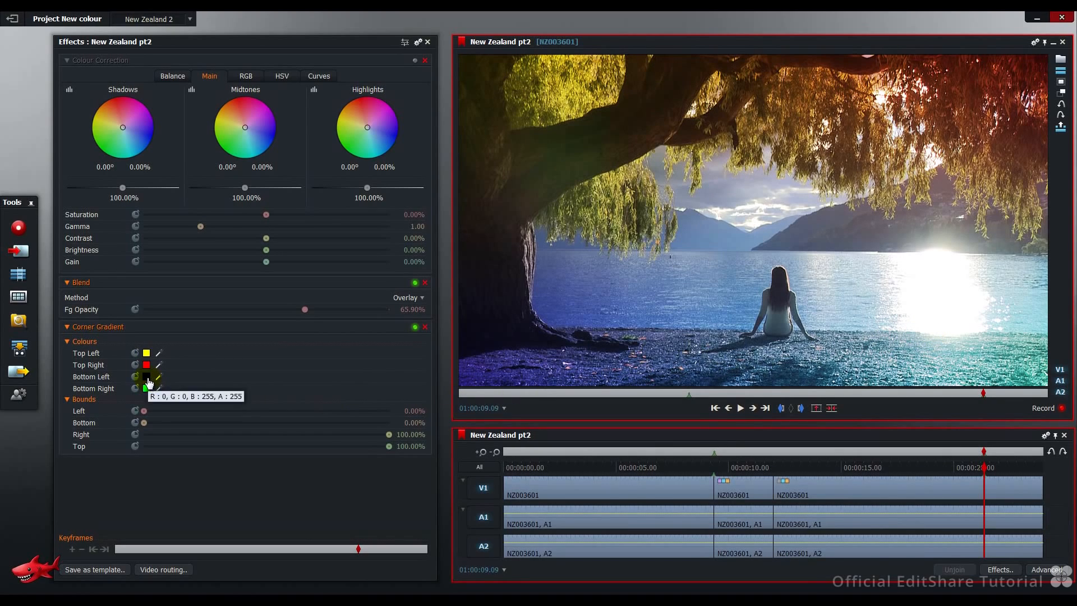
left_click(149, 379)
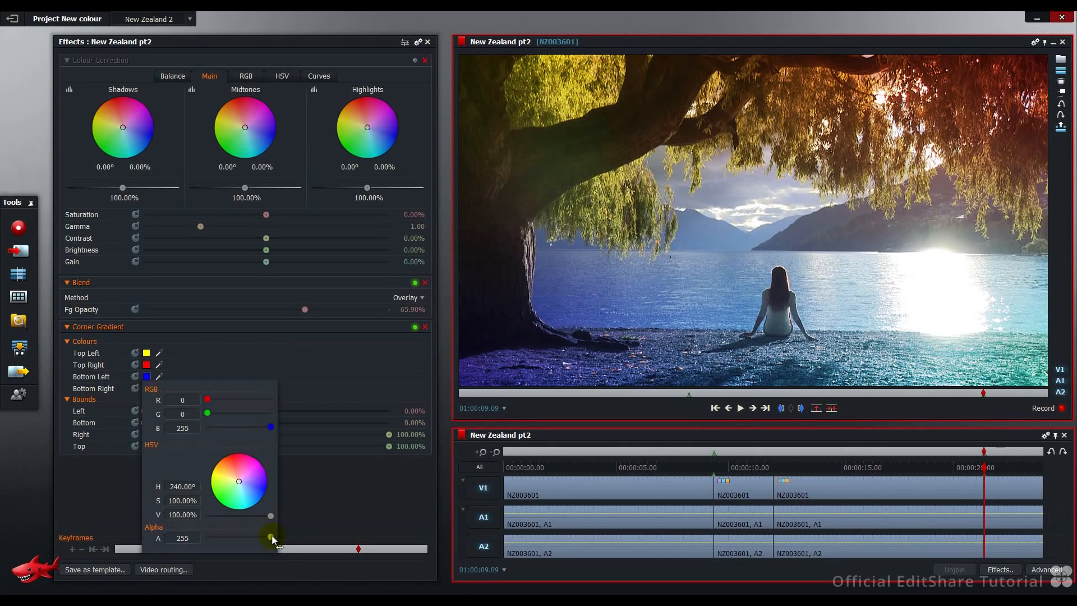
left_click_drag(270, 536, 206, 538)
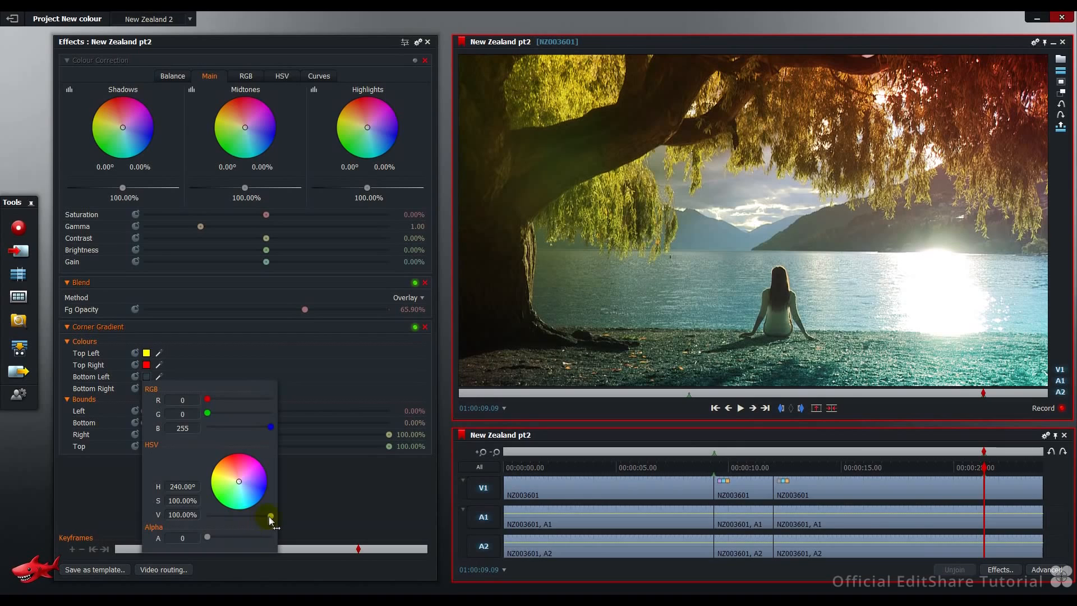
left_click_drag(271, 516, 207, 519)
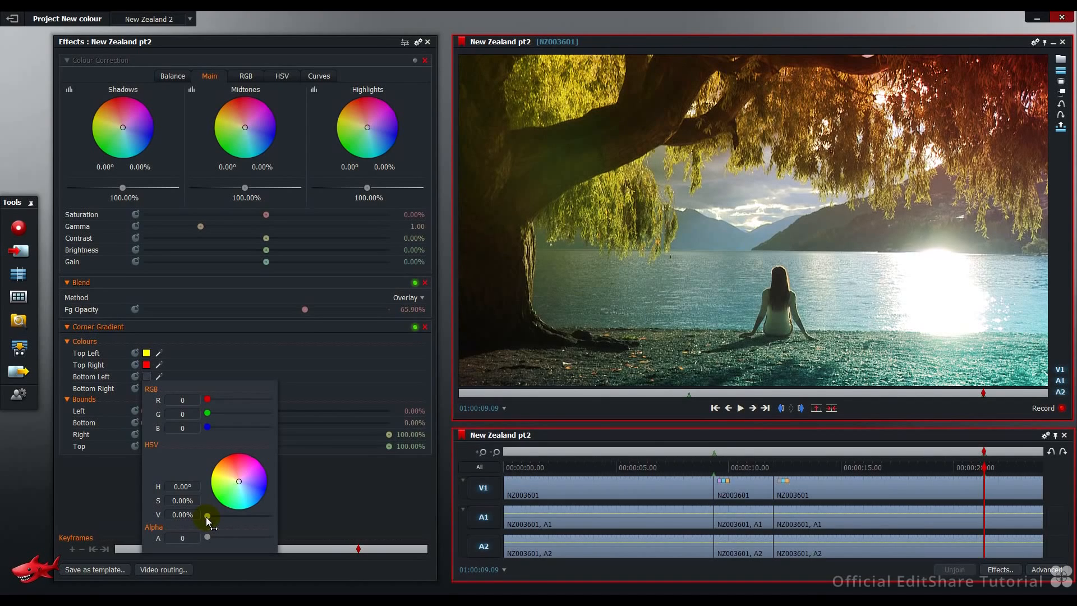
left_click(307, 507)
Set the Bottom Right corner gradient colour to HSV value 0% and alpha 0
left_click(147, 388)
left_click(270, 527)
left_click_drag(271, 529, 200, 530)
left_click_drag(268, 548, 209, 547)
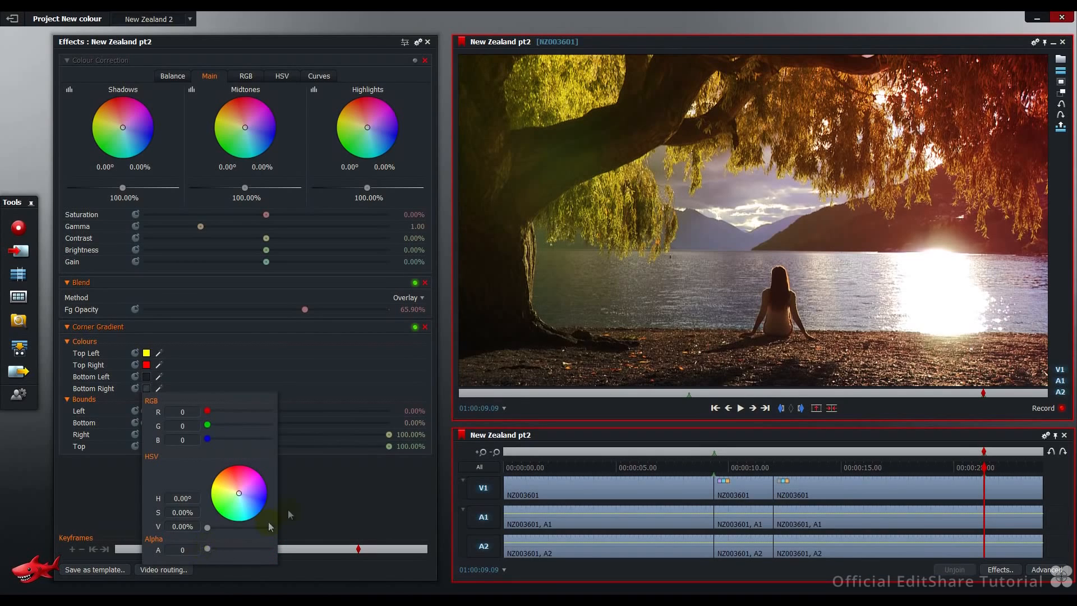
left_click(304, 493)
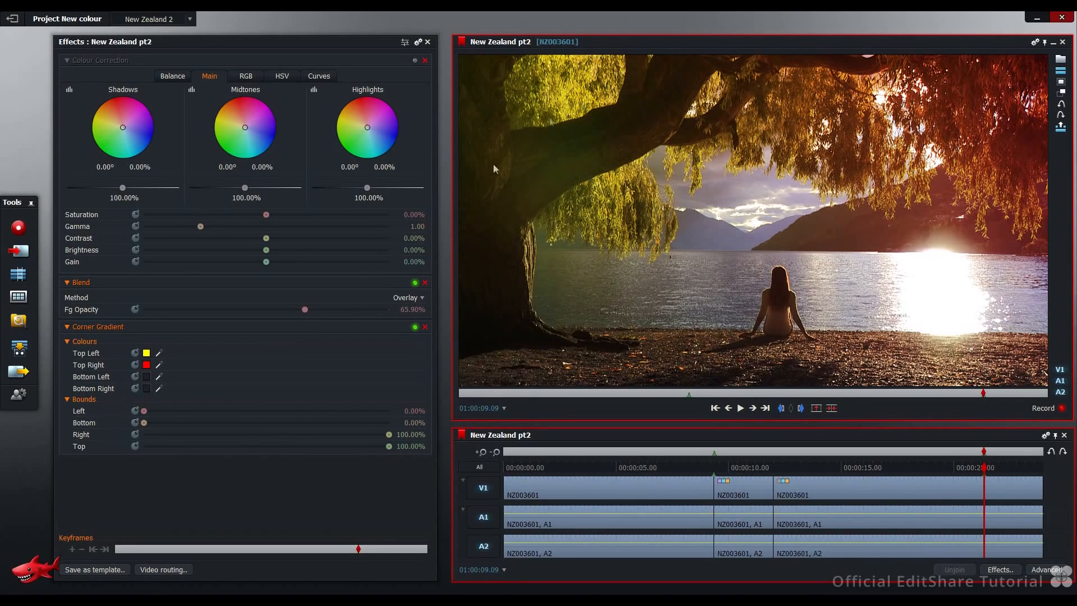
Set the Top Left corner gradient colour to RGB 0, 158, 94 and check the Top Right colour's values
left_click(146, 353)
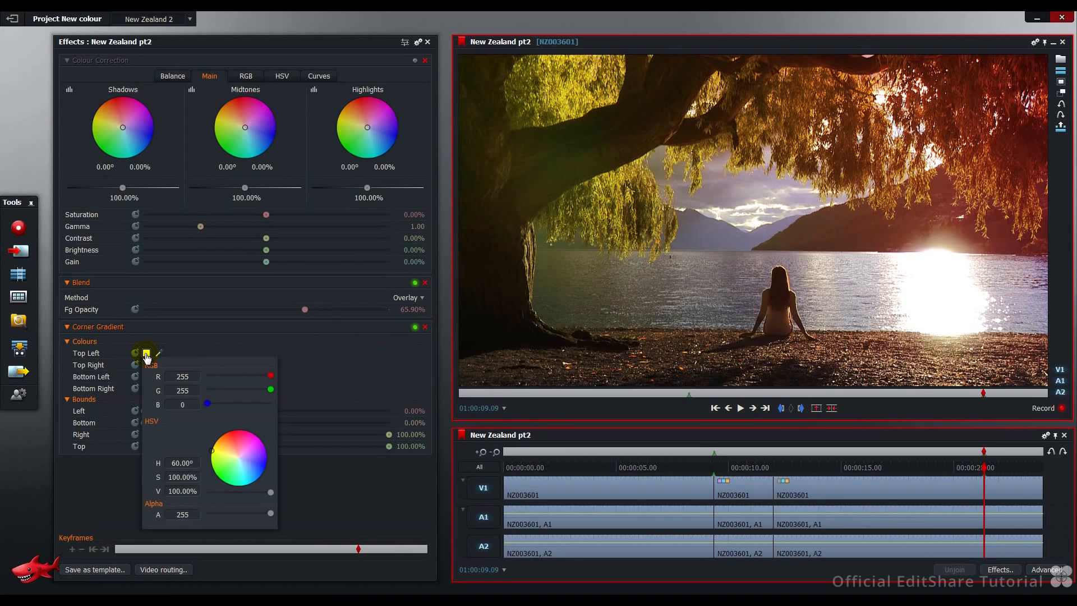
left_click(189, 376)
type("0")
left_click(190, 389)
type("158")
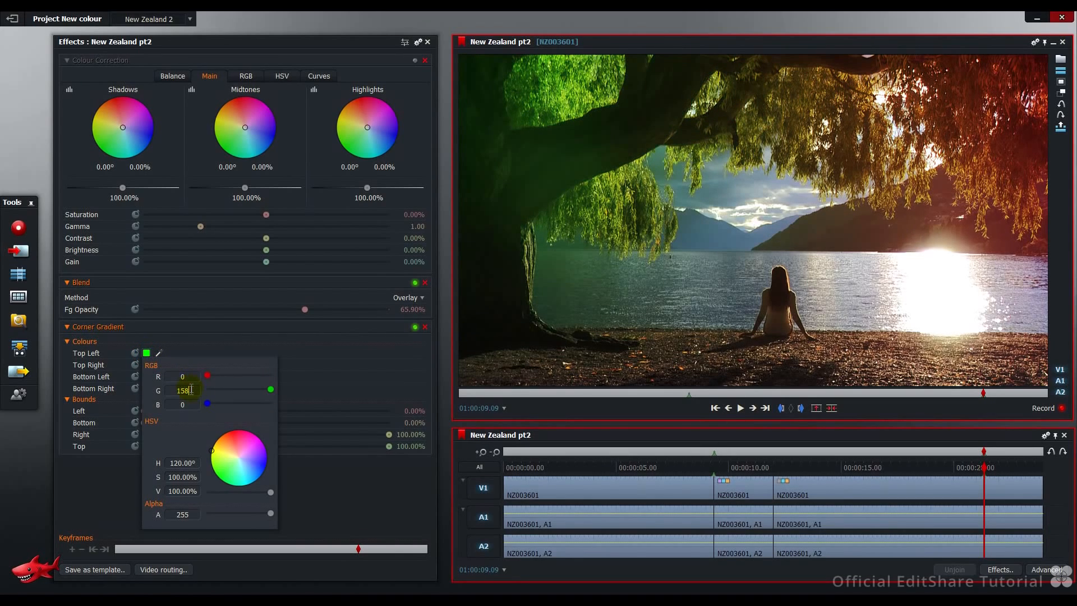
left_click(191, 404)
type("94")
key("Return")
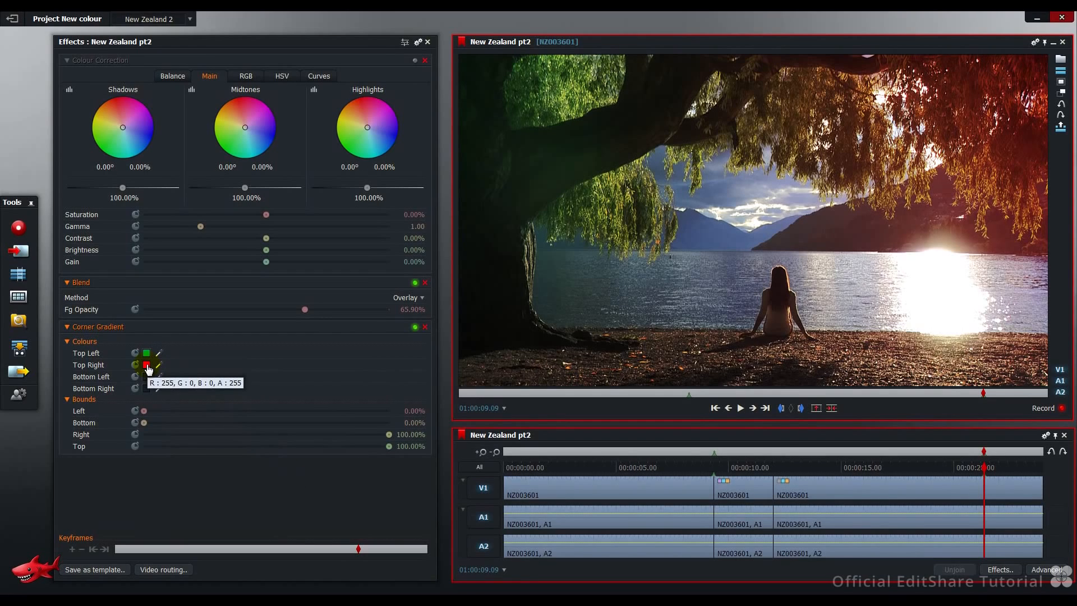
left_click(147, 365)
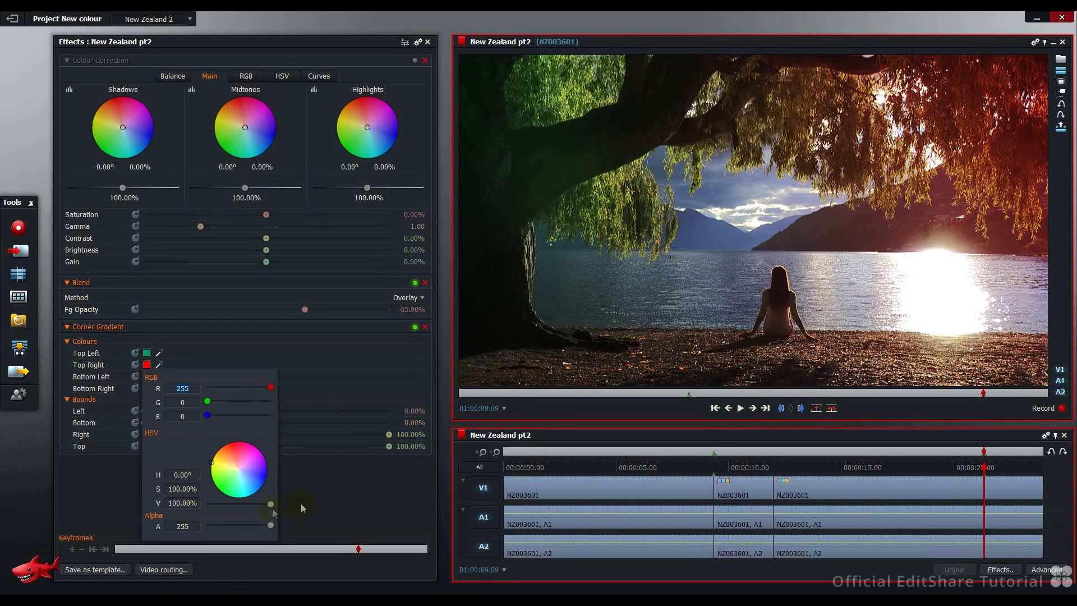
left_click(315, 501)
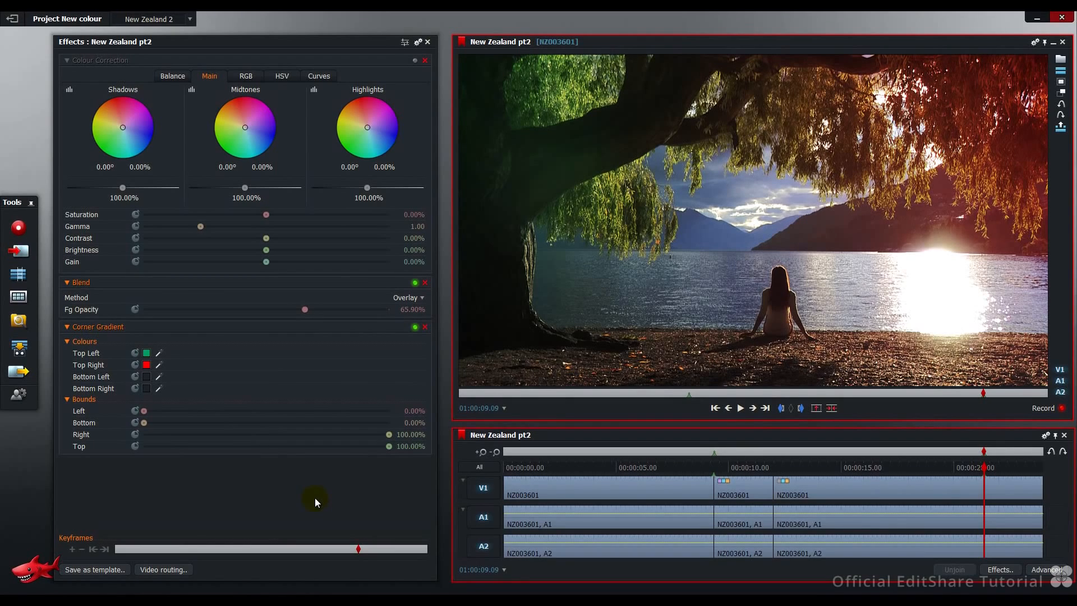
Re-enable Colour Correction and set saturation to -7.13%, gamma to 1.01, contrast to -3.45%, brightness to -11.60% and gain to 11.32%
left_click(415, 60)
left_click_drag(267, 215, 257, 216)
left_click(201, 227)
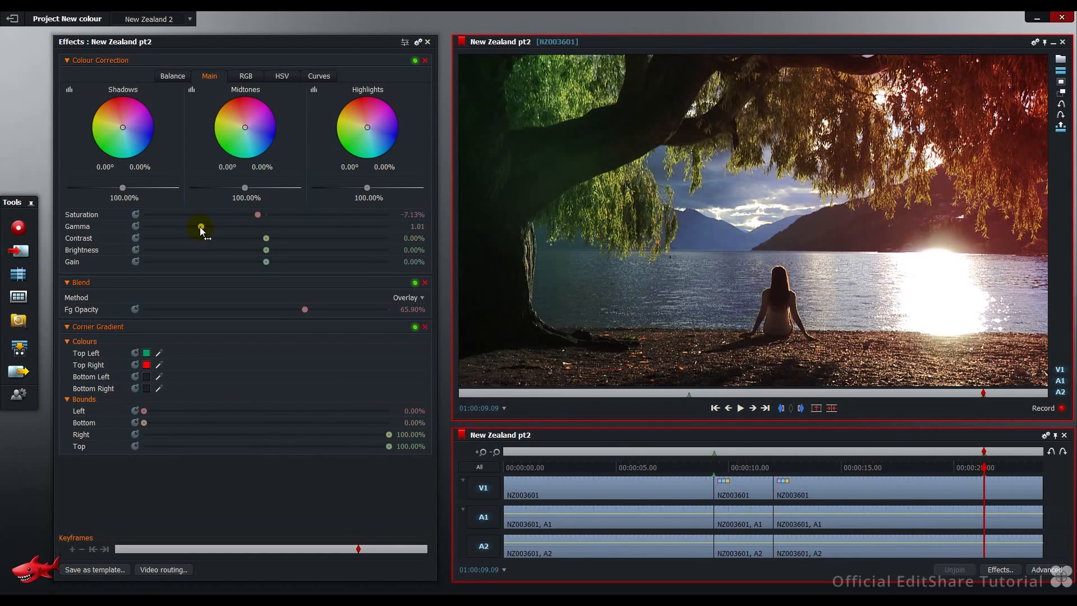
left_click_drag(266, 238, 265, 240)
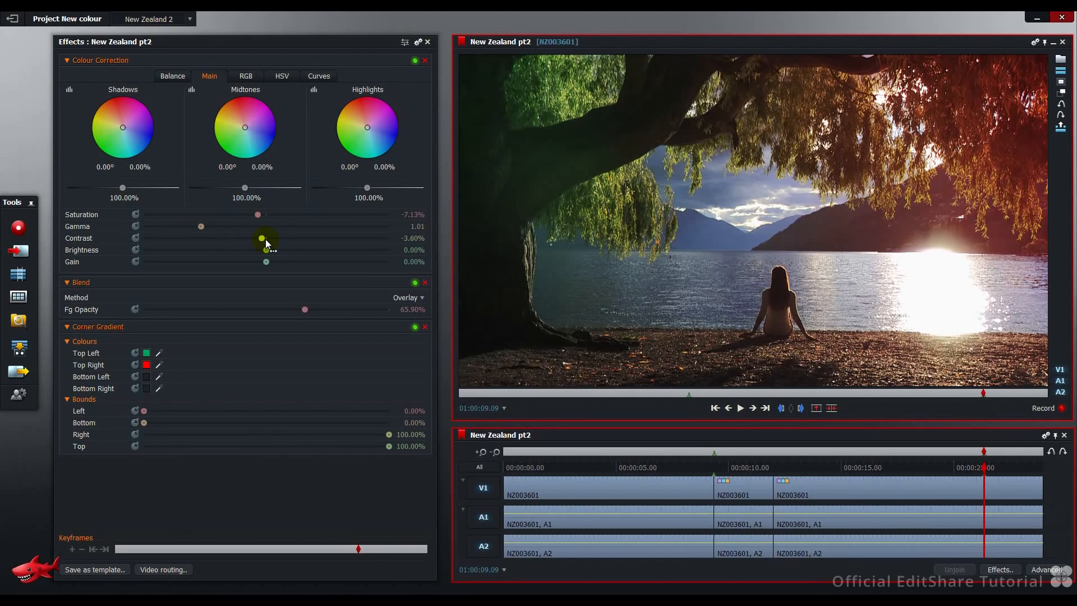
left_click_drag(267, 243, 252, 257)
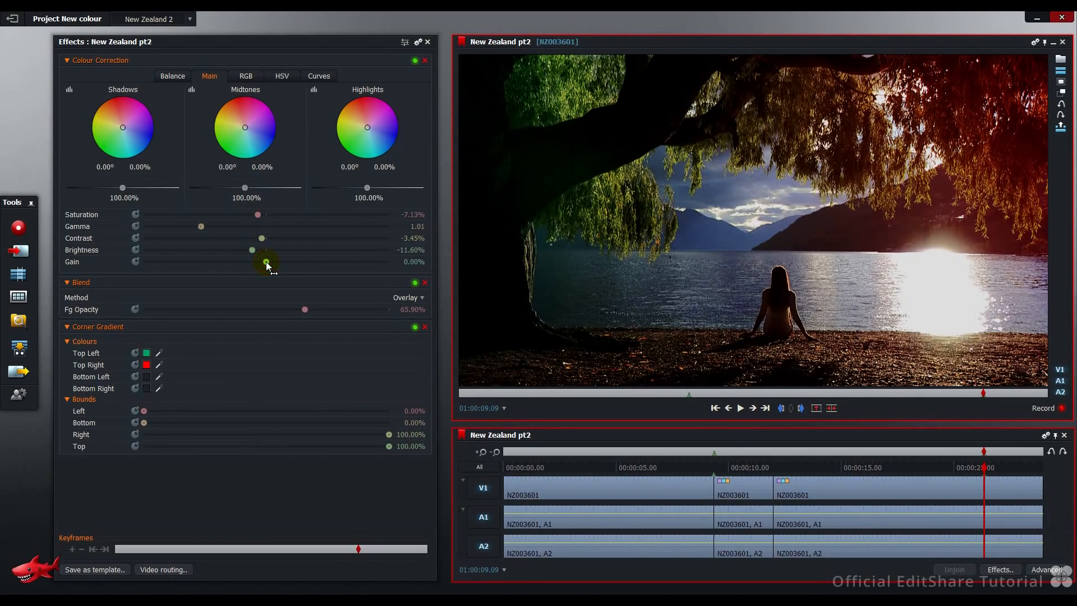
left_click_drag(266, 262, 282, 261)
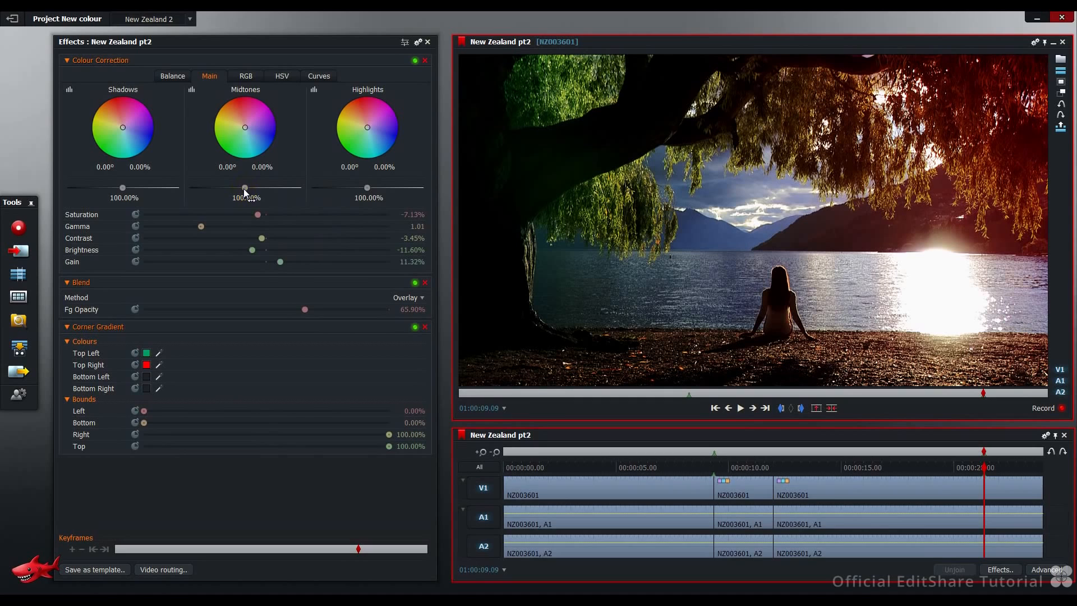
Set the midtones level to 106.48% with an 11.26°, 6.51% tint, the shadows level to 104.92% and the highlights level to 88.86%
mouse_move(245, 191)
left_mouse_down()
mouse_move(293, 192)
mouse_move(252, 191)
left_mouse_up()
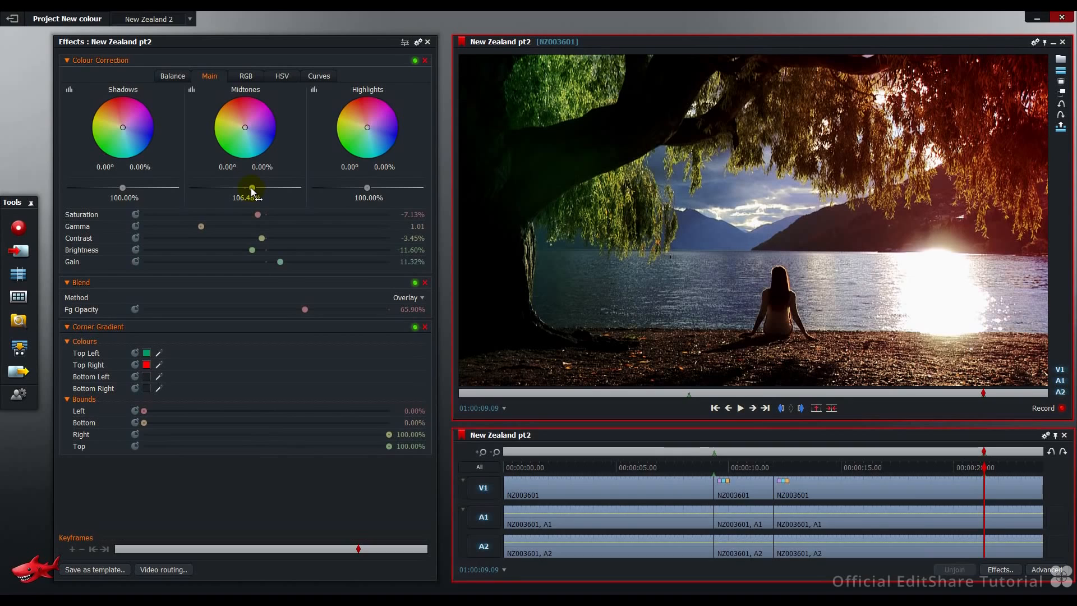
left_click(247, 129)
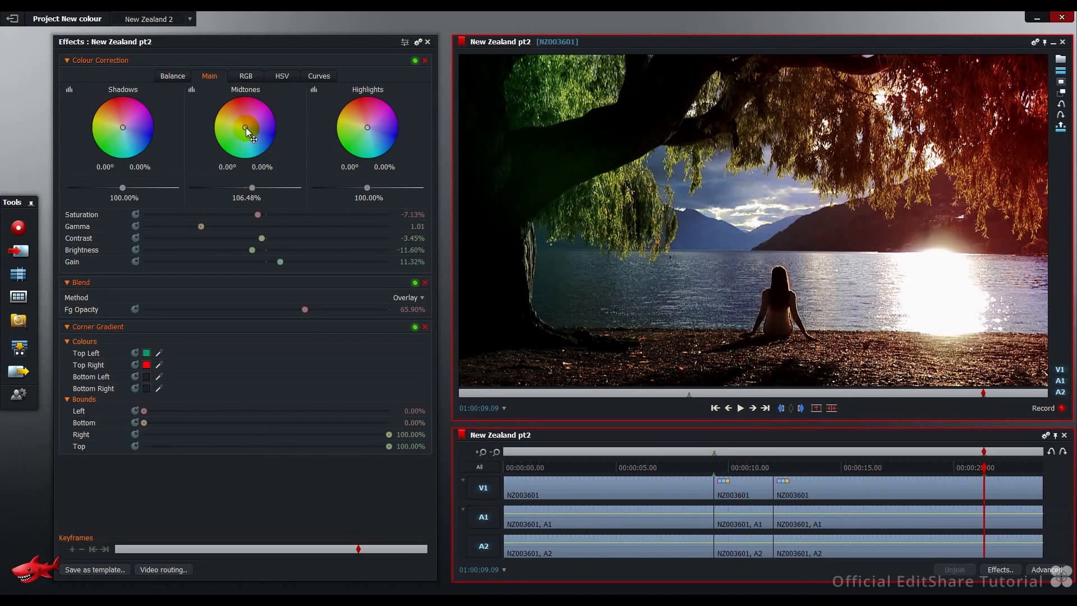
left_click_drag(246, 128, 238, 113)
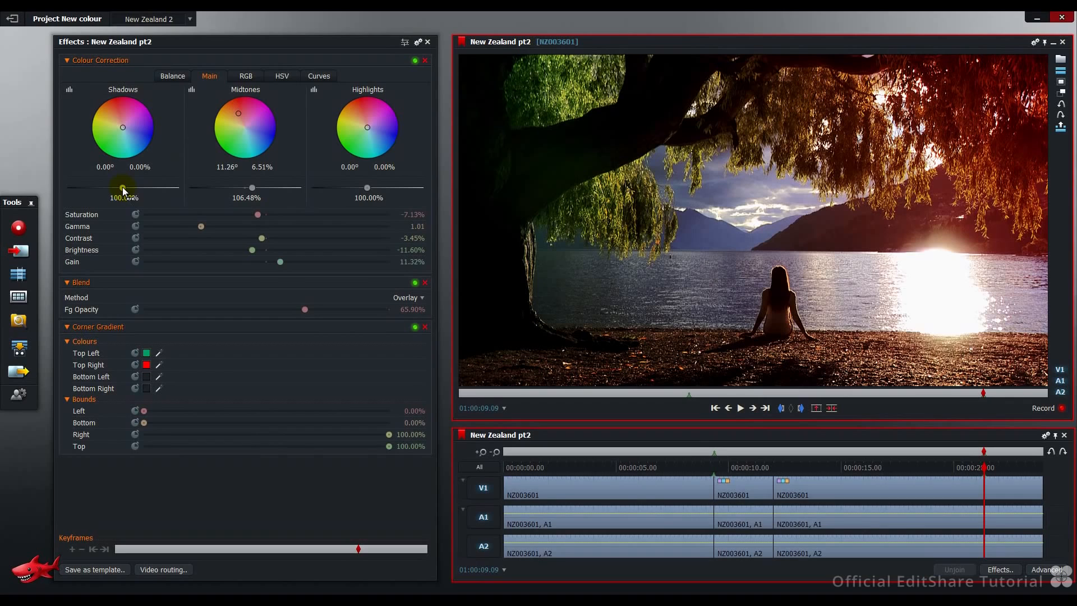
left_click_drag(123, 190, 128, 189)
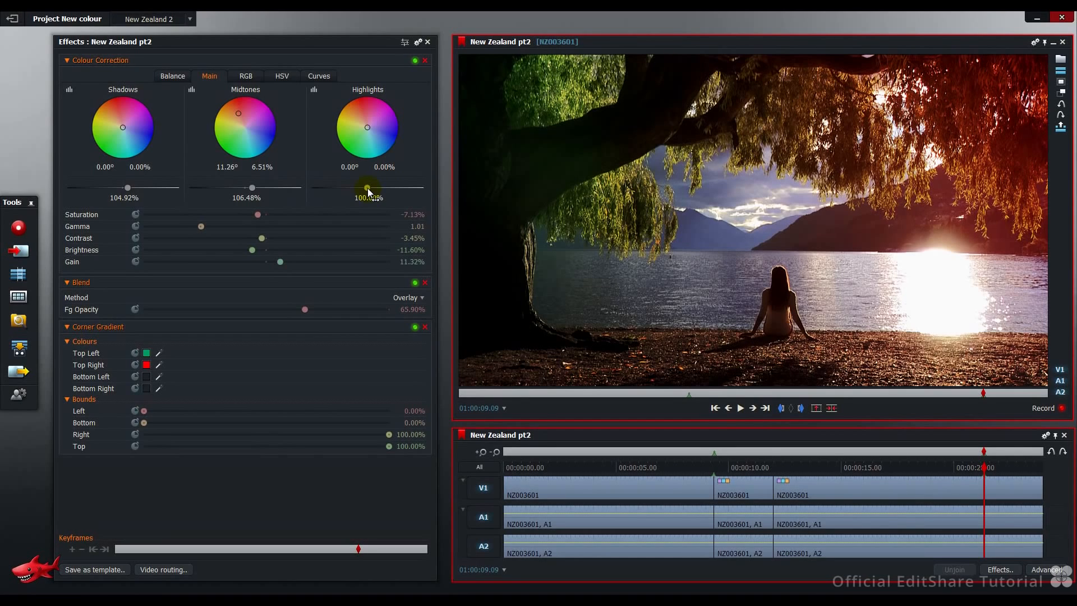
mouse_move(369, 190)
left_mouse_down()
mouse_move(286, 187)
mouse_move(356, 189)
left_mouse_up()
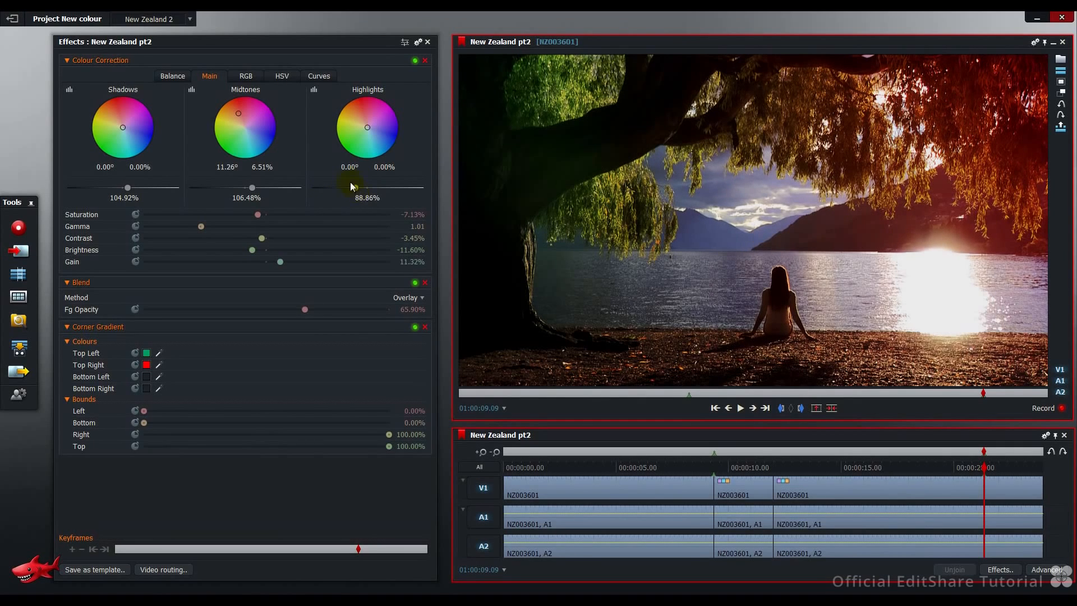
Set the RGB gamma to red 1.04, green 1.15 and blue 1.02, and the red contrast to -5.05%
left_click(254, 82)
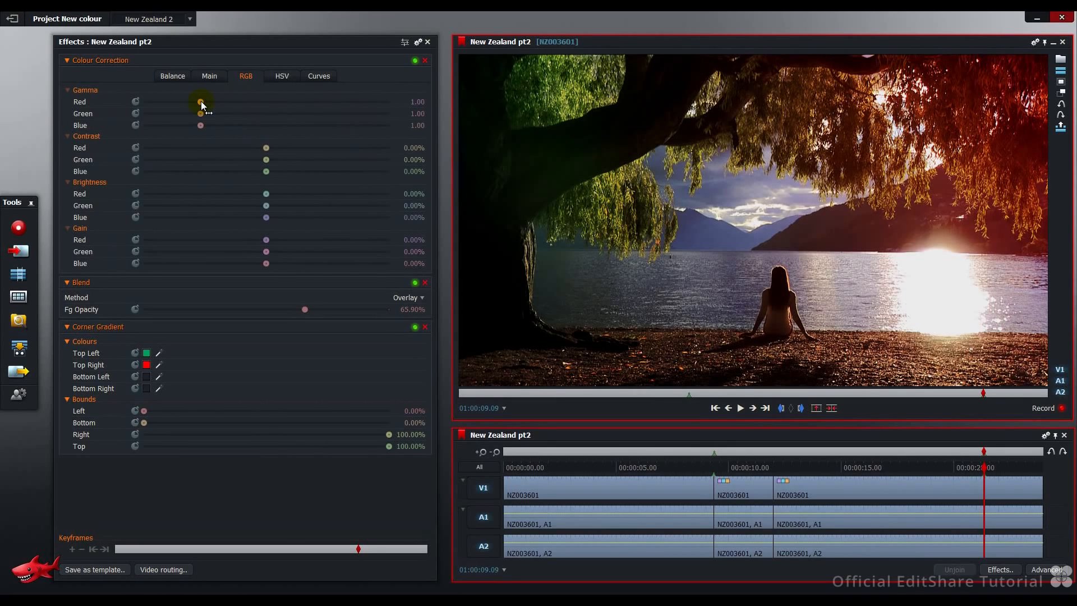
left_click_drag(202, 103, 205, 102)
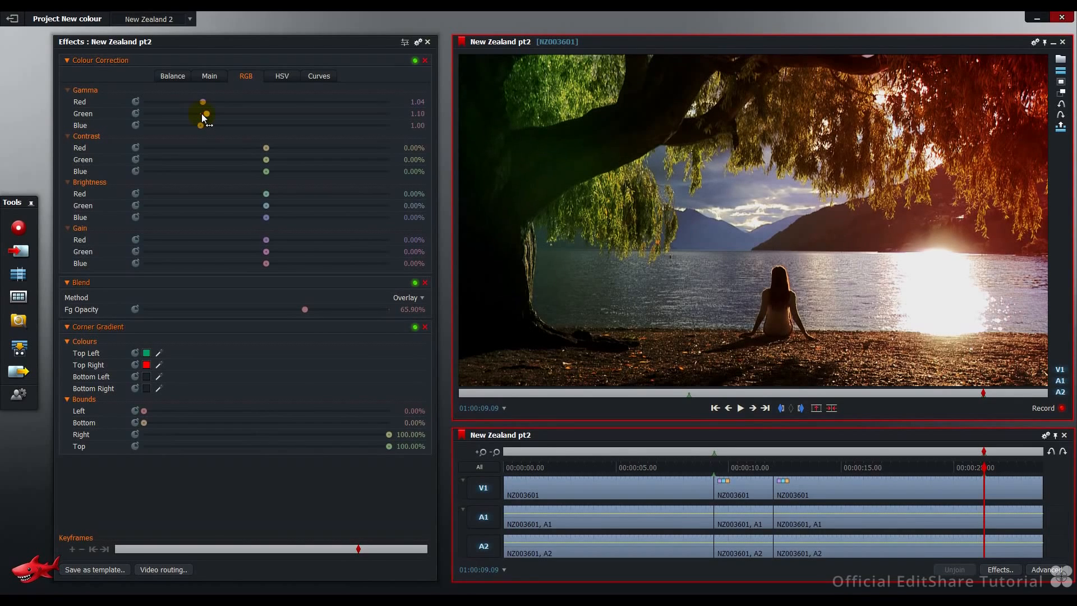
left_click_drag(202, 125, 203, 128)
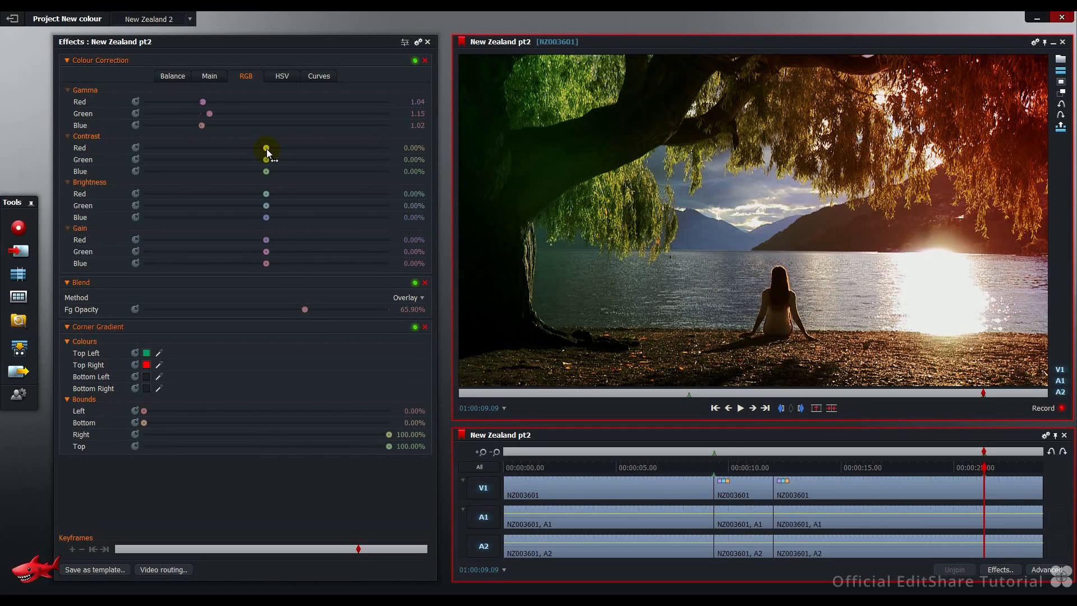
left_click_drag(267, 148, 269, 150)
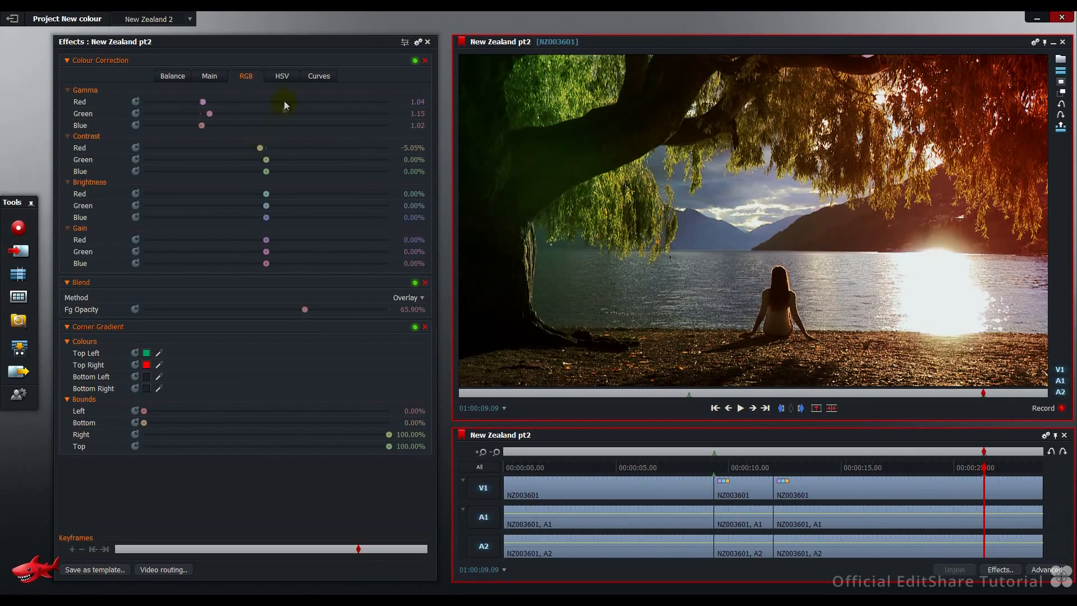
Set the HSV saturation bias of the Colour Correction to -4.37%
left_click(282, 77)
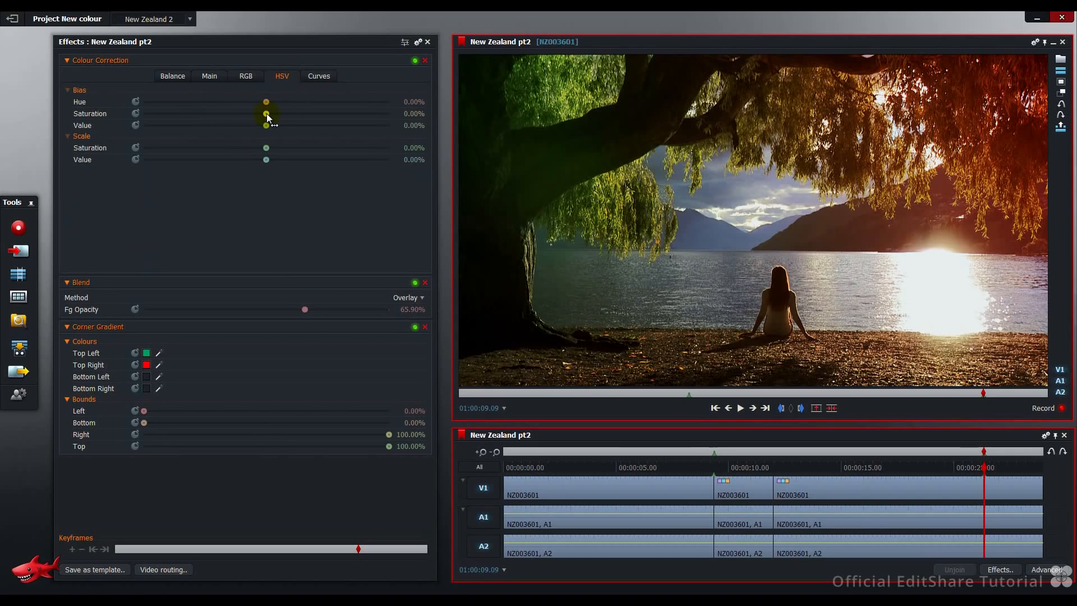
left_click_drag(267, 115, 262, 117)
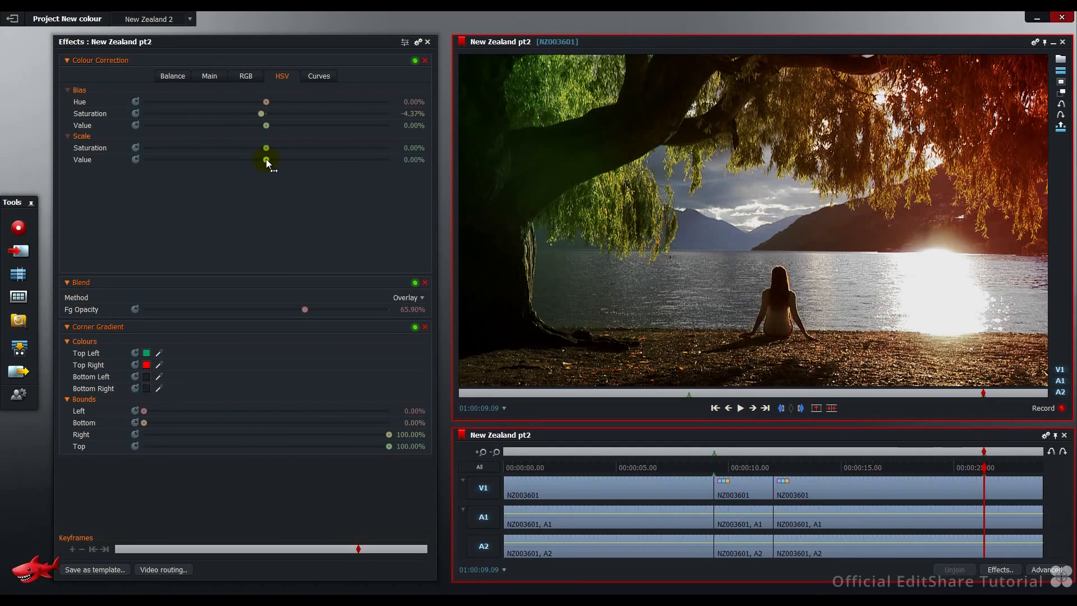
Set the HSV value scale of the Colour Correction to 31.49%
left_click_drag(267, 159, 306, 160)
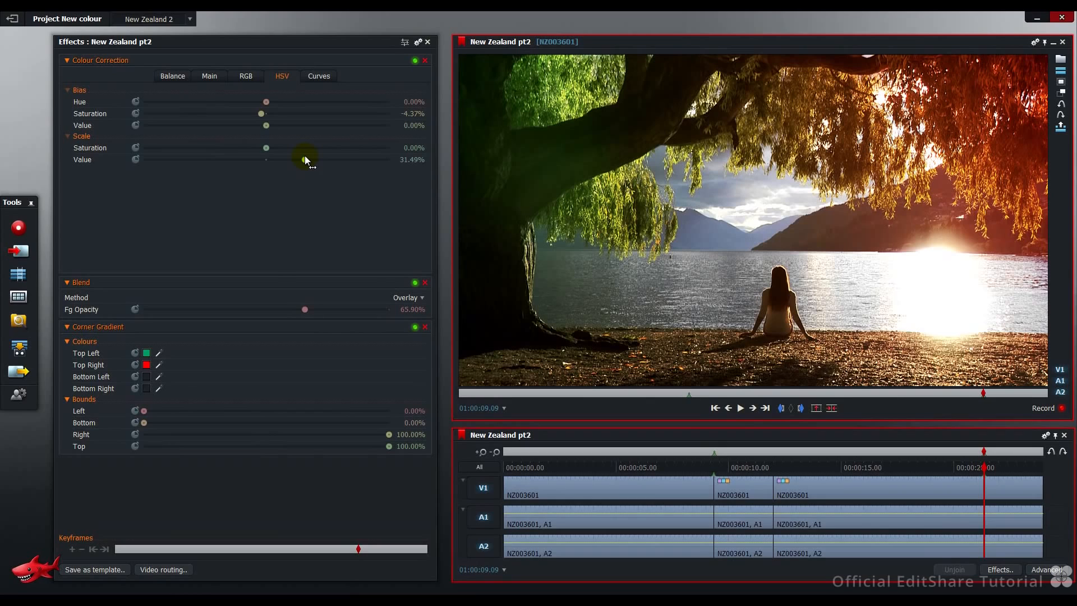
Add two points to the RGB curve, placing the lower near input 110, output 90 and the upper at input 168, output 161
left_click(320, 77)
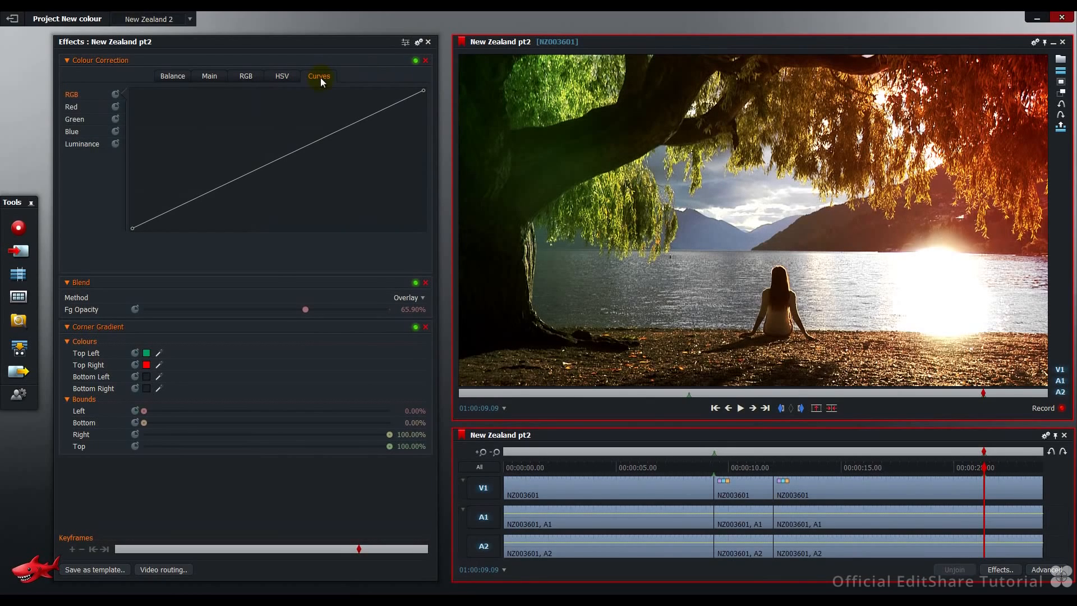
left_click(228, 183)
left_click(306, 145)
left_click(230, 182)
left_click_drag(228, 183, 255, 180)
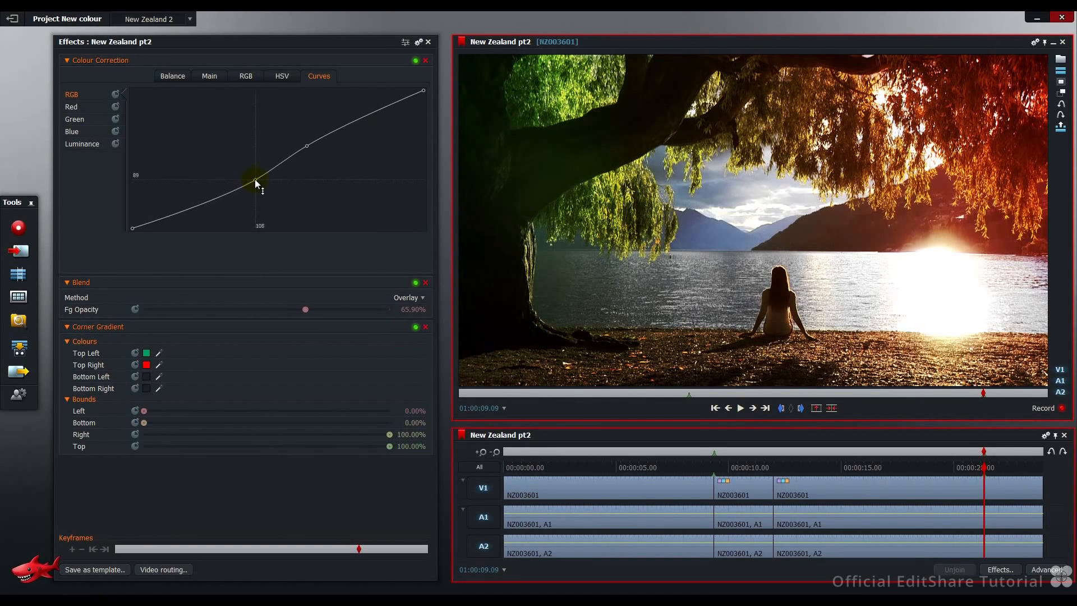
left_click_drag(255, 179, 258, 178)
left_click_drag(306, 145, 323, 140)
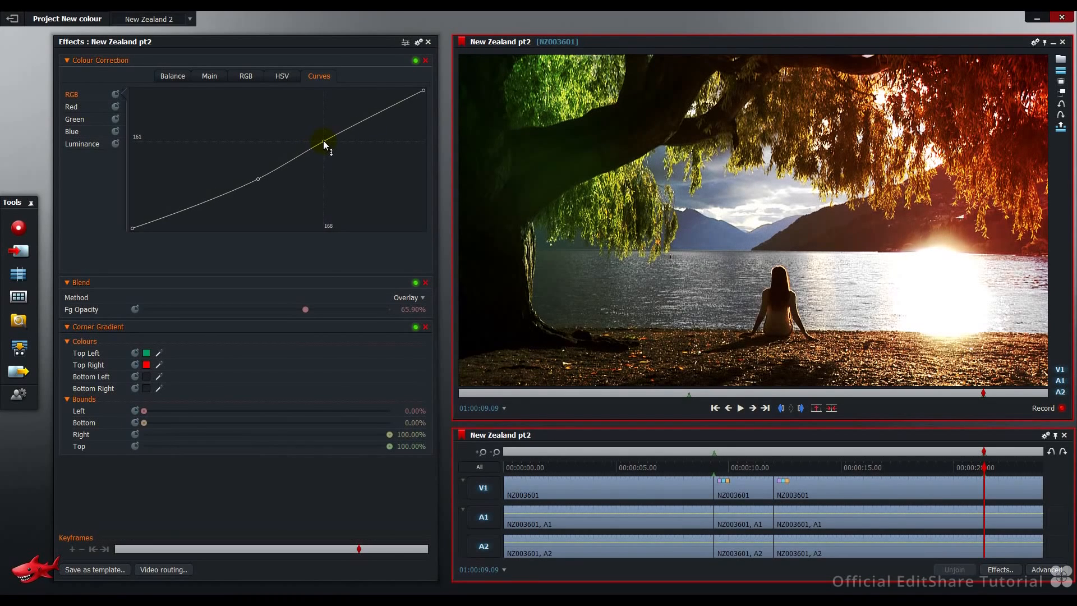
Add one midpoint to the Luminance curve and raise it slightly above the diagonal to brighten the midtones
left_click(90, 144)
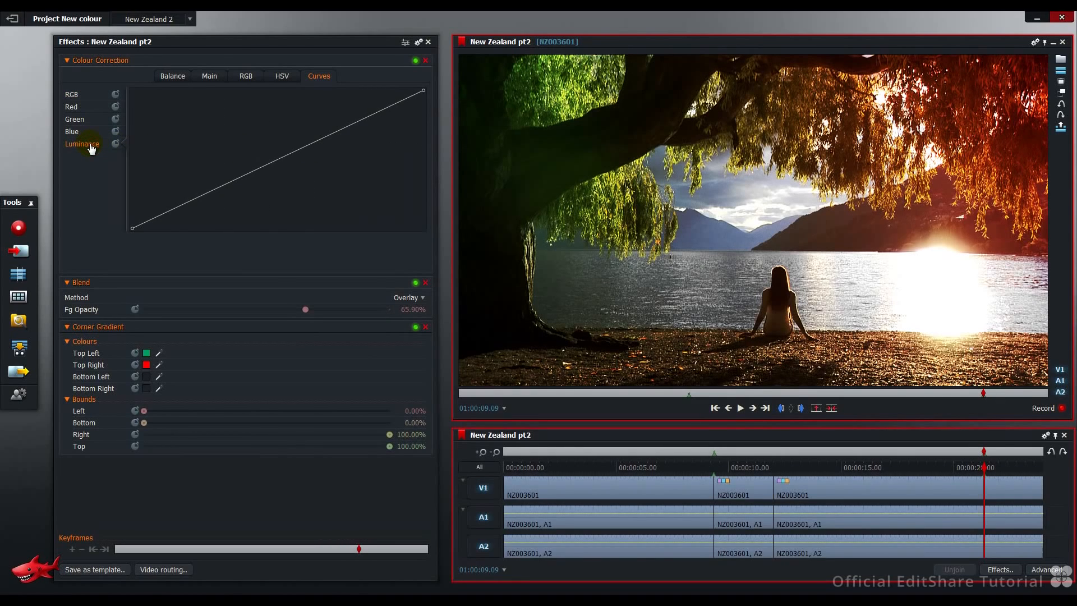
left_click(285, 156)
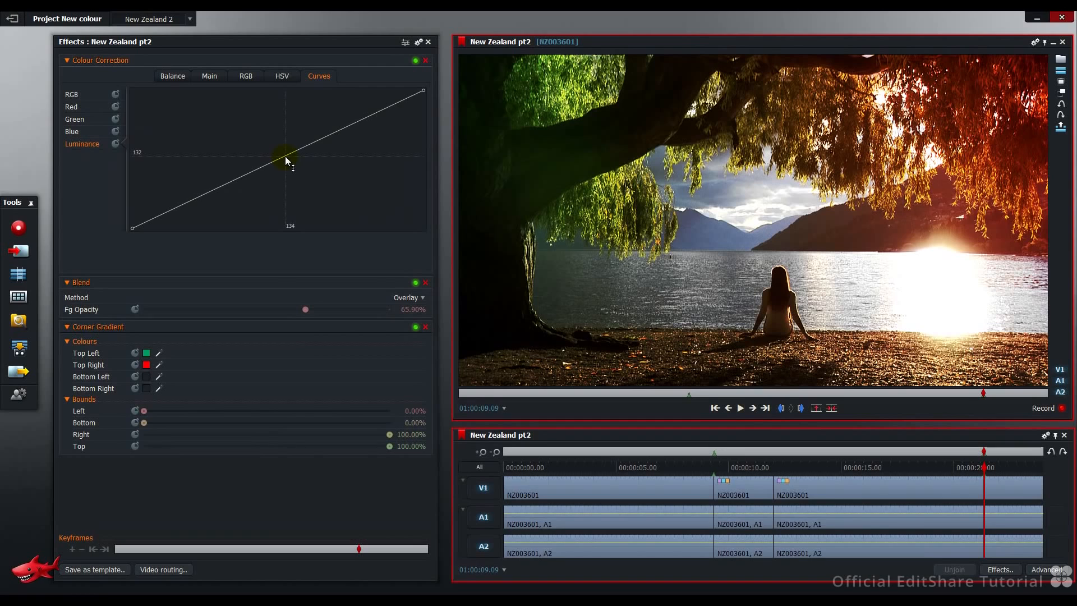
mouse_move(284, 156)
left_mouse_down()
mouse_move(267, 143)
mouse_move(288, 160)
mouse_move(279, 149)
mouse_move(290, 144)
mouse_move(261, 142)
mouse_move(268, 149)
left_mouse_up()
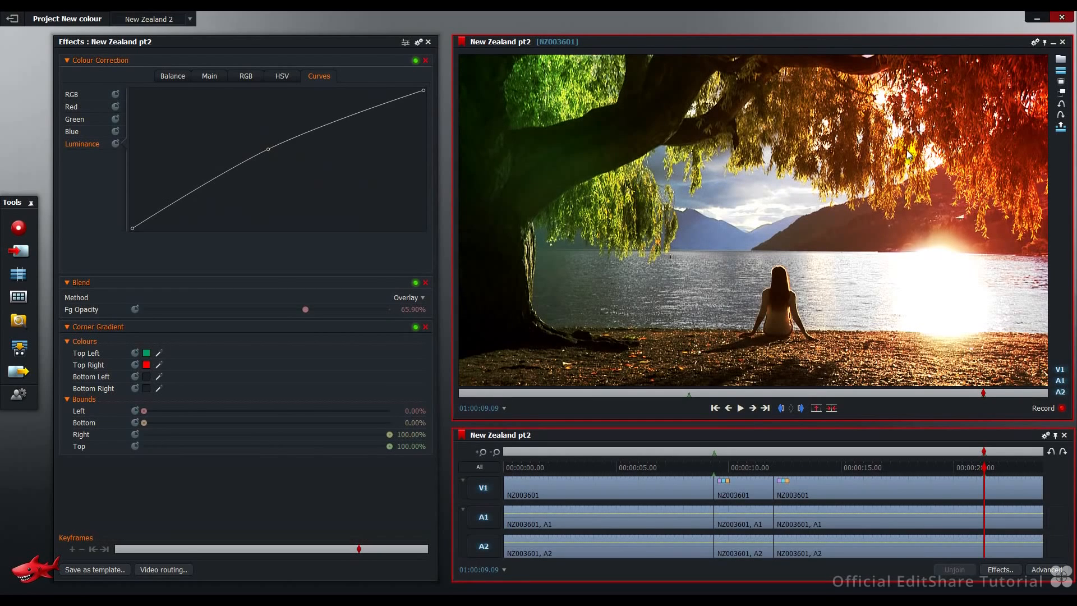
left_click(881, 311)
Make the Corner Gradient's Bottom Left colour a partly transparent mid-grey with a value of 49.56% and alpha below 255
left_click(147, 379)
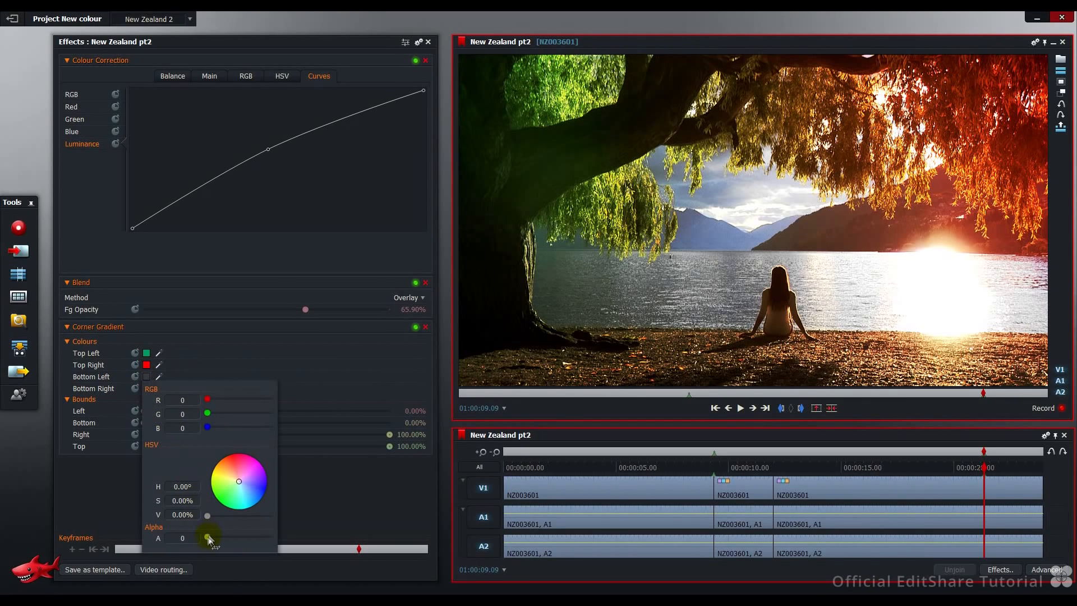
left_click_drag(208, 537, 295, 544)
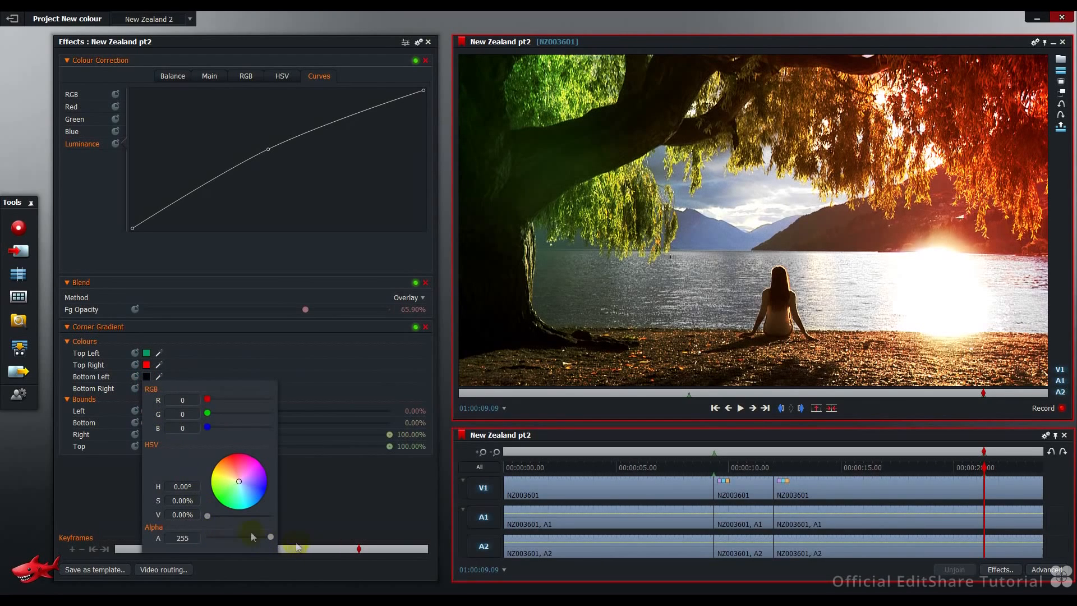
left_click_drag(207, 515, 239, 516)
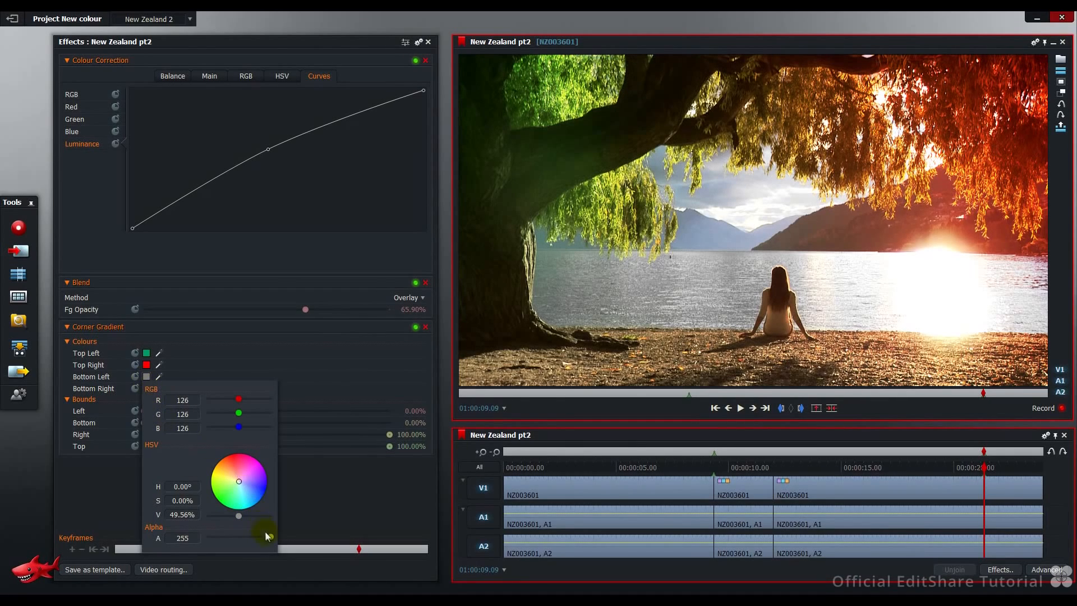
mouse_move(271, 536)
left_mouse_down()
mouse_move(241, 536)
mouse_move(252, 536)
left_mouse_up()
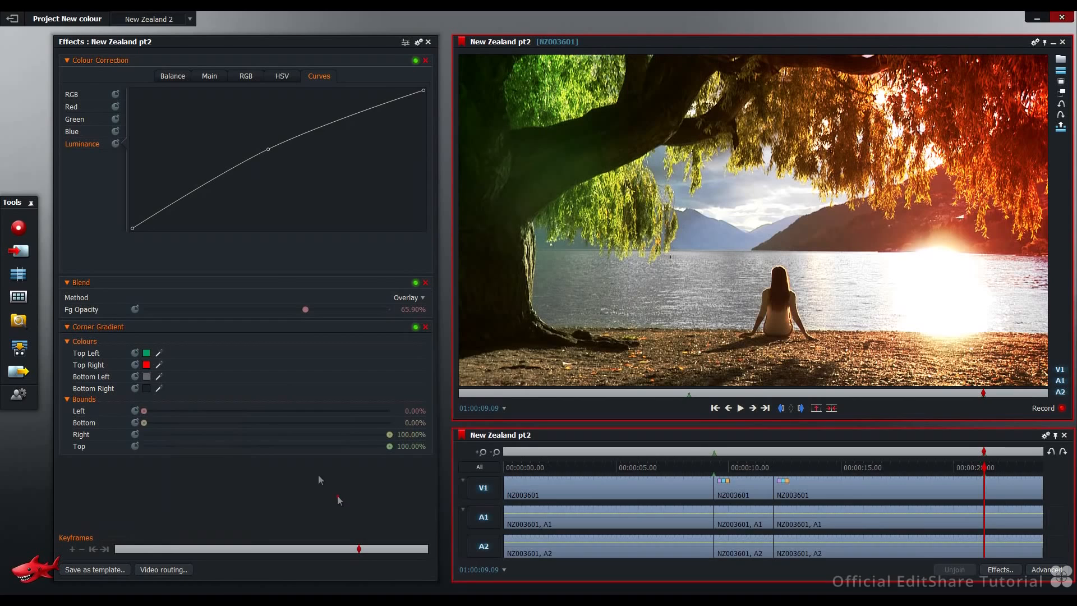
Make the Corner Gradient's Bottom Right colour a mid-grey with a value of 53.10% and an alpha of 68
left_click(147, 388)
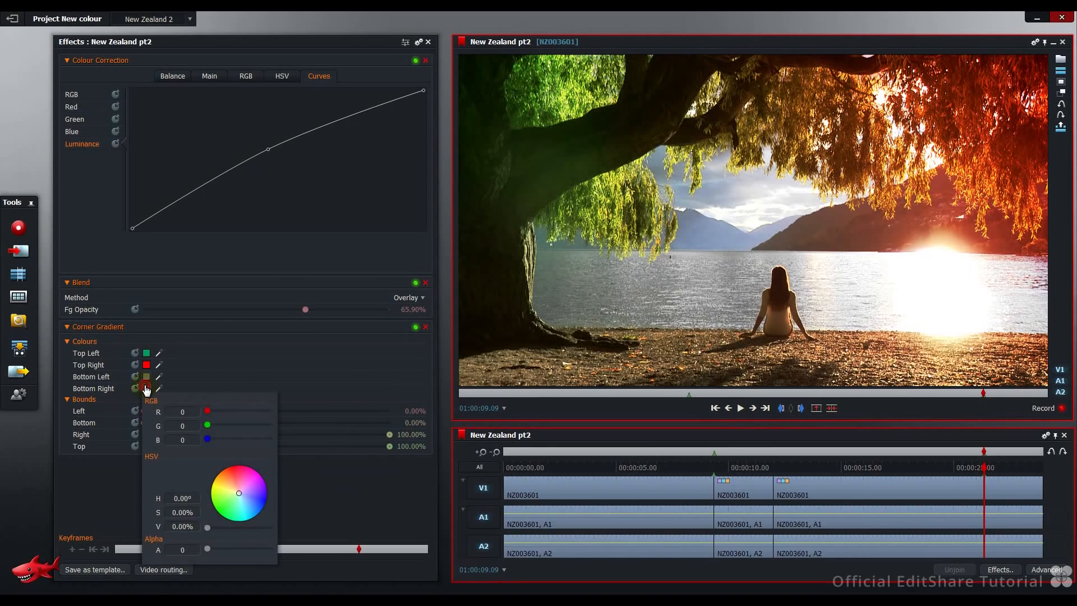
left_click_drag(210, 530, 223, 547)
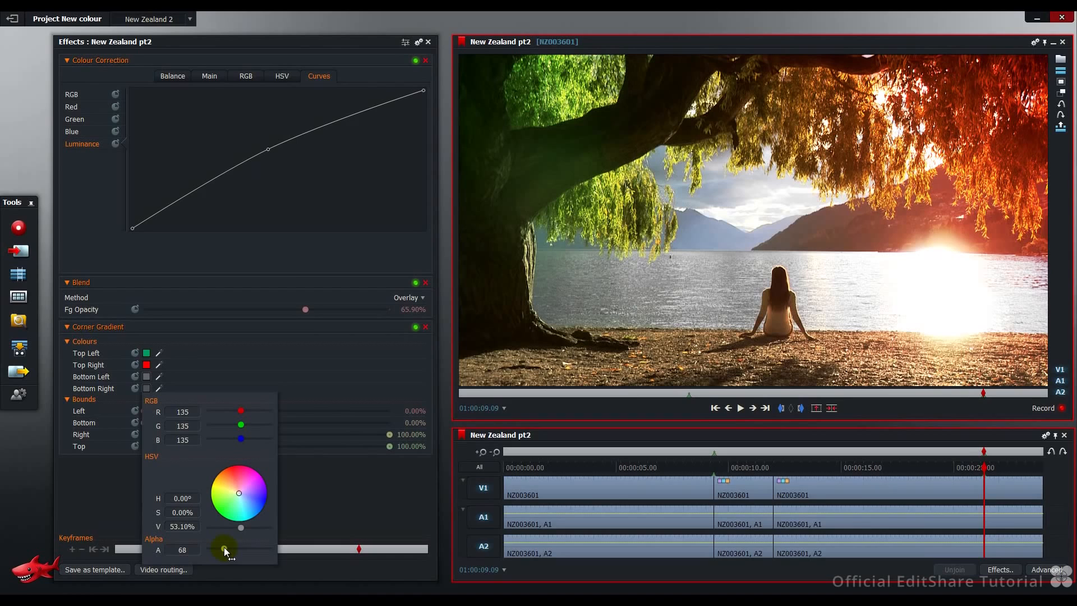
left_click(325, 498)
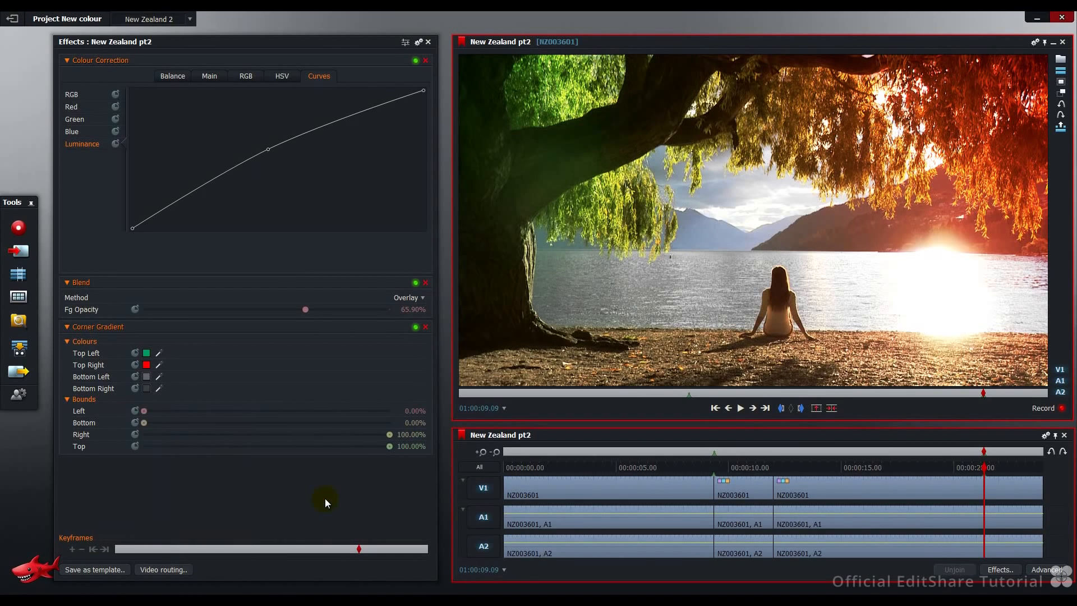